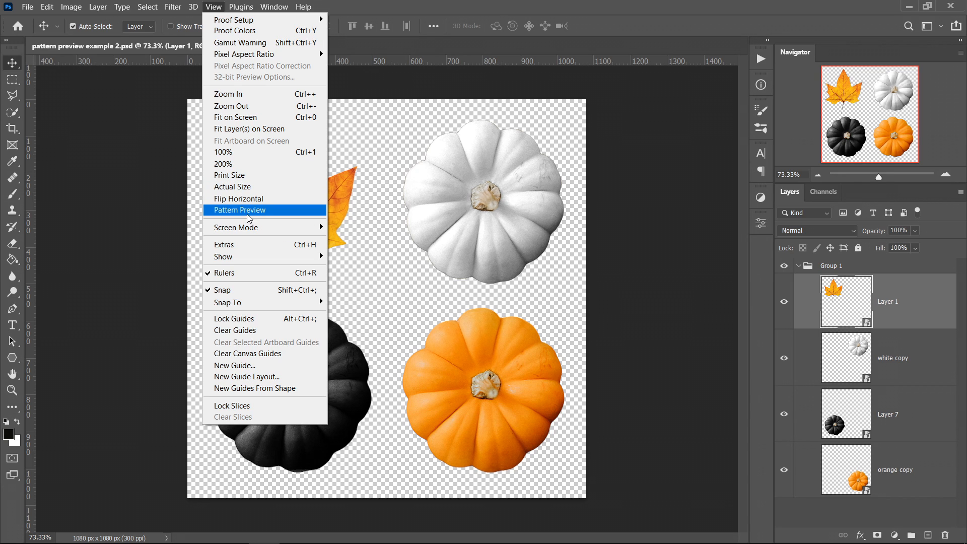
Turn on Pattern Preview, accept the smart-object warning, and view the leaf and pumpkin design repeating beyond the canvas
{"action": "left_click", "coordinate": [251, 216]}
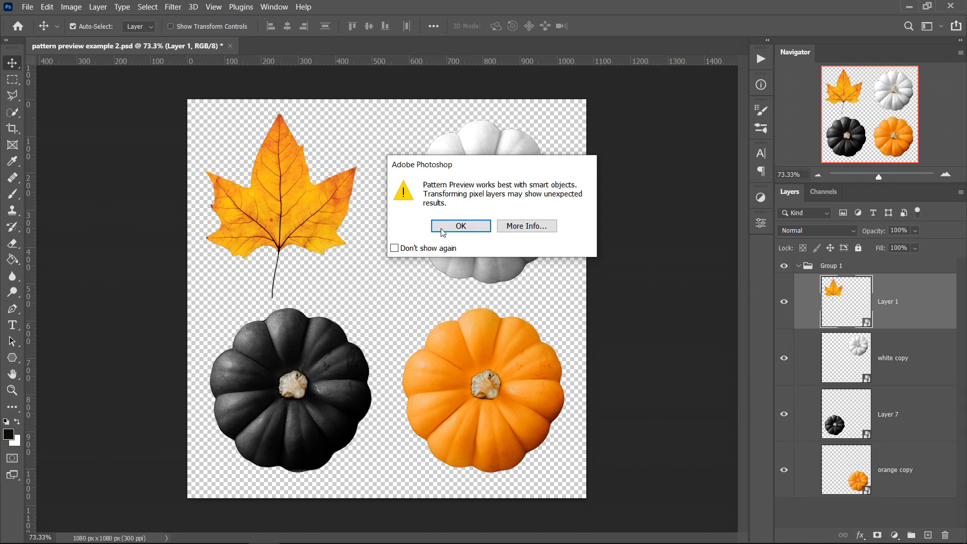
{"action": "left_click", "coordinate": [456, 228]}
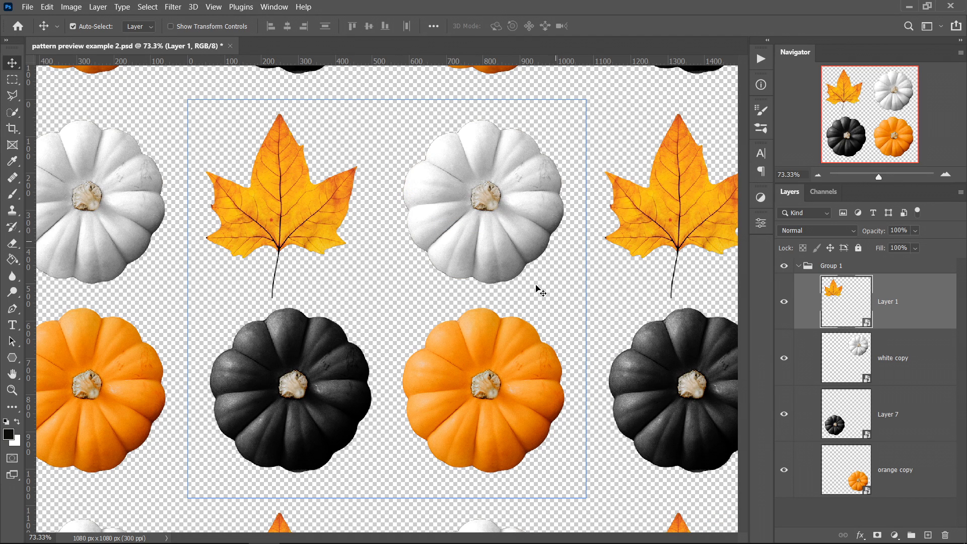
{"action": "scroll", "coordinate": [318, 270], "scroll_direction": "down", "scroll_amount": 3}
{"action": "scroll", "coordinate": [406, 292], "scroll_direction": "down", "scroll_amount": 4}
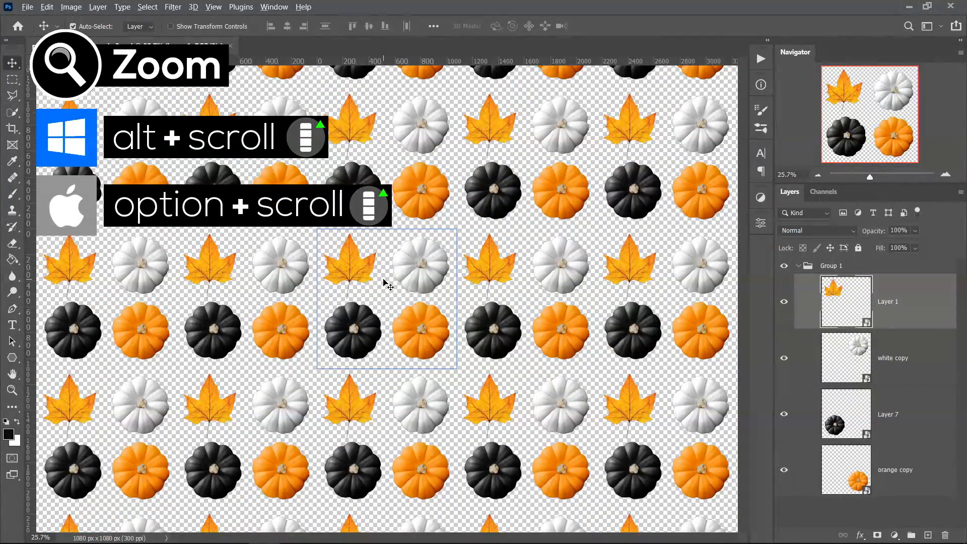
{"action": "scroll", "coordinate": [385, 281], "scroll_direction": "down", "scroll_amount": 5}
{"action": "scroll", "coordinate": [388, 287], "scroll_direction": "down", "scroll_amount": 5}
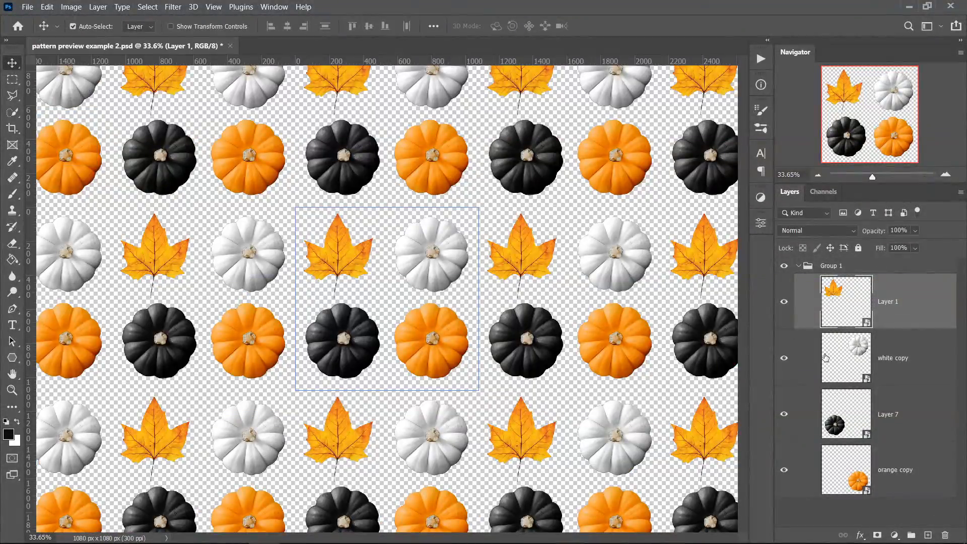
Try adjusting the maple leaf on Layer 1 with Free Transform within the repeating pattern
{"action": "key", "text": "ctrl+t"}
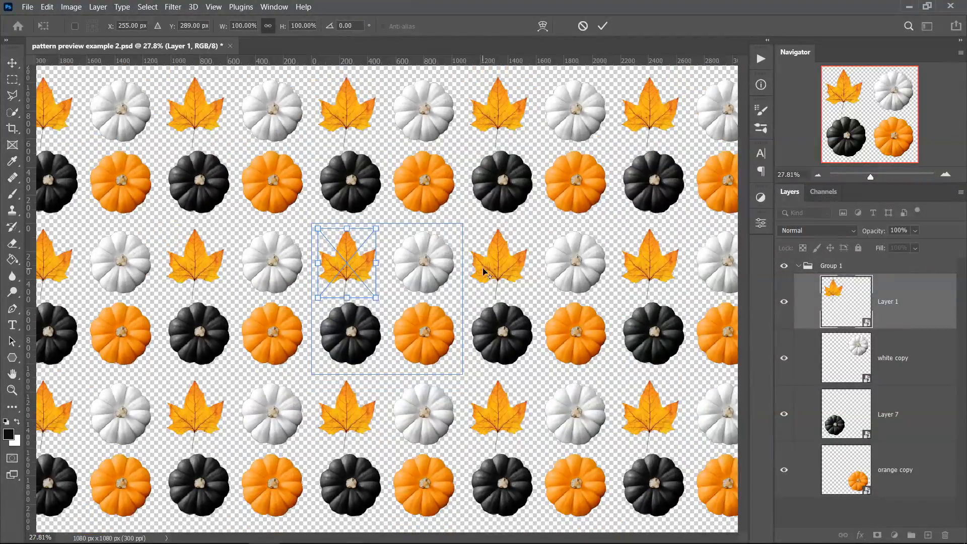
{"action": "scroll", "coordinate": [383, 245], "scroll_direction": "down", "scroll_amount": 1}
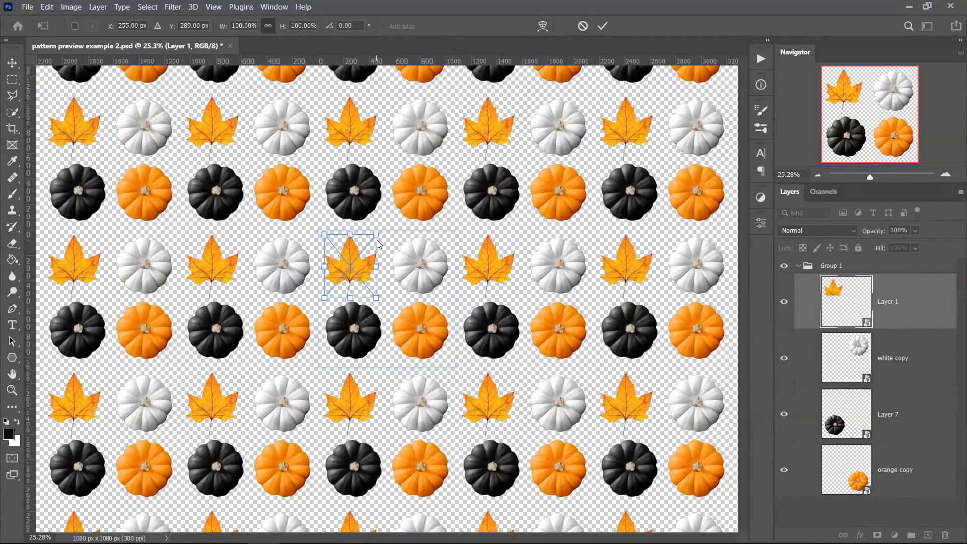
{"action": "mouse_move", "coordinate": [376, 235]}
{"action": "left_mouse_down"}
{"action": "mouse_move", "coordinate": [428, 204]}
{"action": "mouse_move", "coordinate": [358, 222]}
{"action": "mouse_move", "coordinate": [452, 192]}
{"action": "mouse_move", "coordinate": [372, 218]}
{"action": "mouse_move", "coordinate": [423, 214]}
{"action": "mouse_move", "coordinate": [379, 217]}
{"action": "left_mouse_up"}
{"action": "key", "text": "Return"}
{"action": "scroll", "coordinate": [397, 315], "scroll_direction": "up", "scroll_amount": 2}
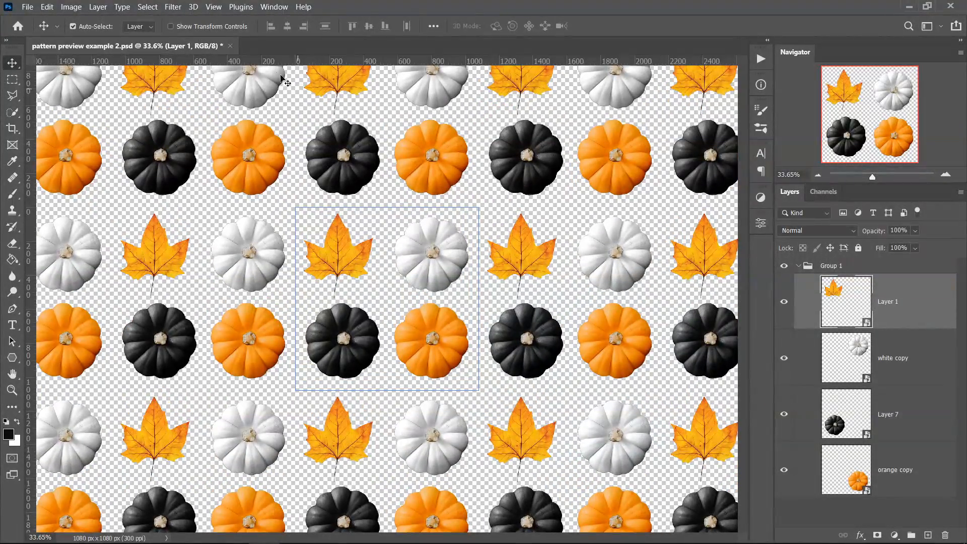
Turn off Pattern Preview and fit the whole canvas to the screen
{"action": "left_click", "coordinate": [217, 7]}
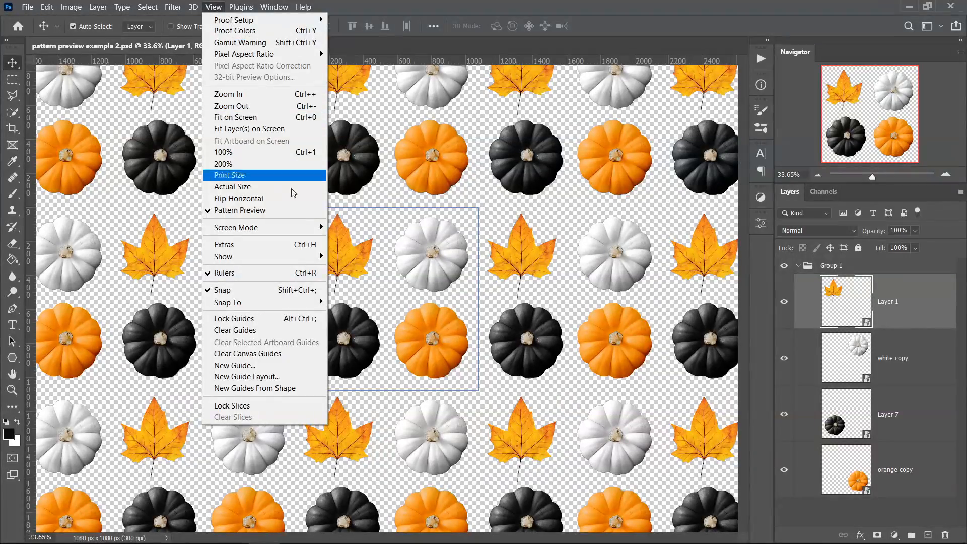
{"action": "left_click", "coordinate": [280, 210]}
{"action": "key", "text": "ctrl+0"}
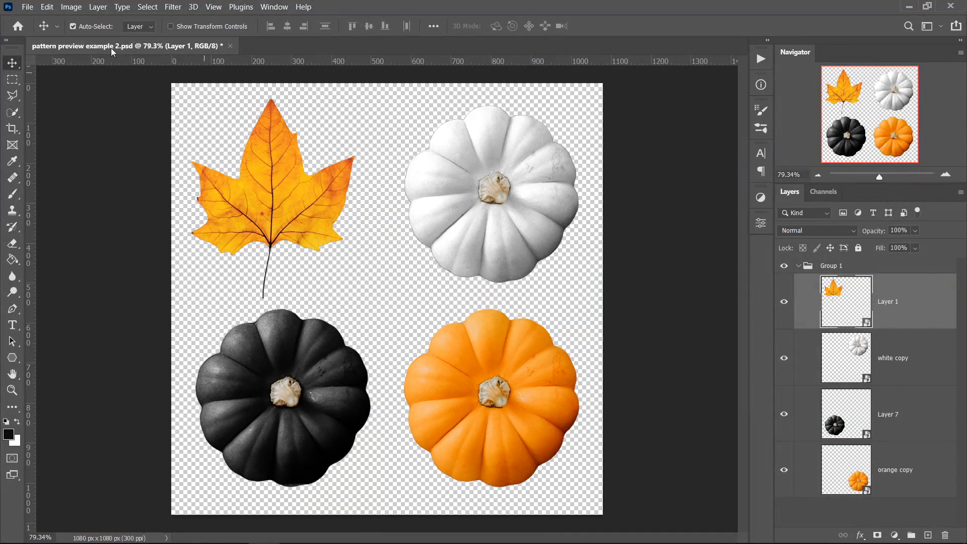
Define the leaf and pumpkin artwork as a pattern named Halloween
{"action": "left_click", "coordinate": [46, 7]}
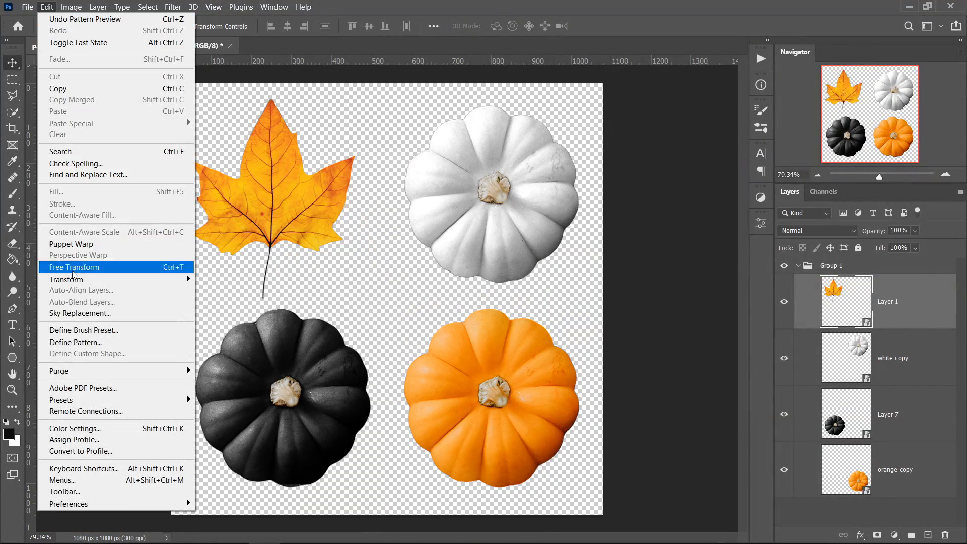
{"action": "left_click", "coordinate": [75, 343]}
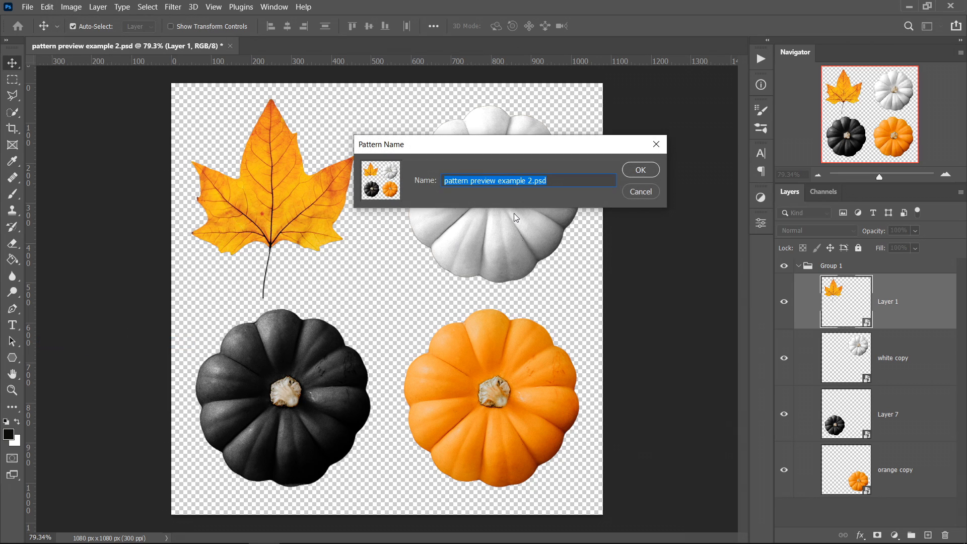
{"action": "type", "text": "Halloween"}
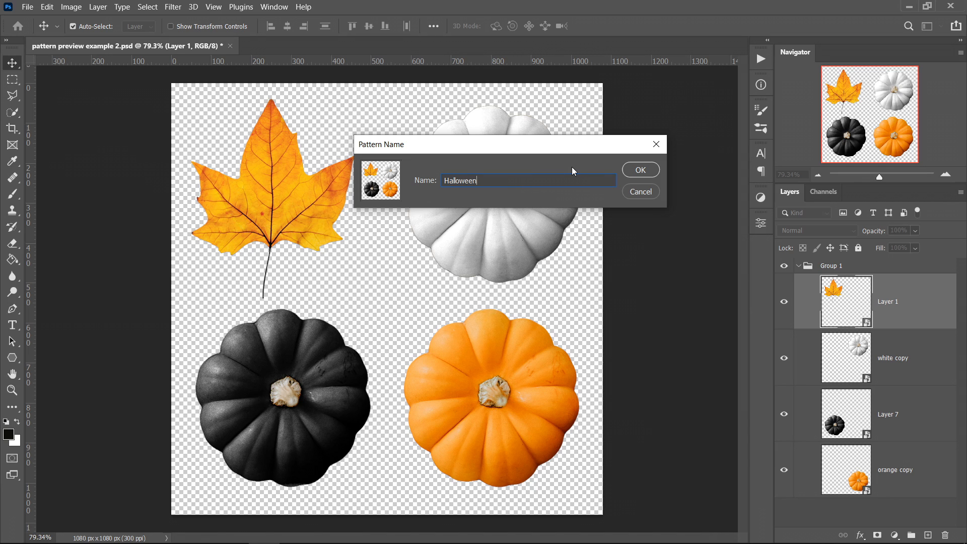
{"action": "left_click", "coordinate": [639, 171]}
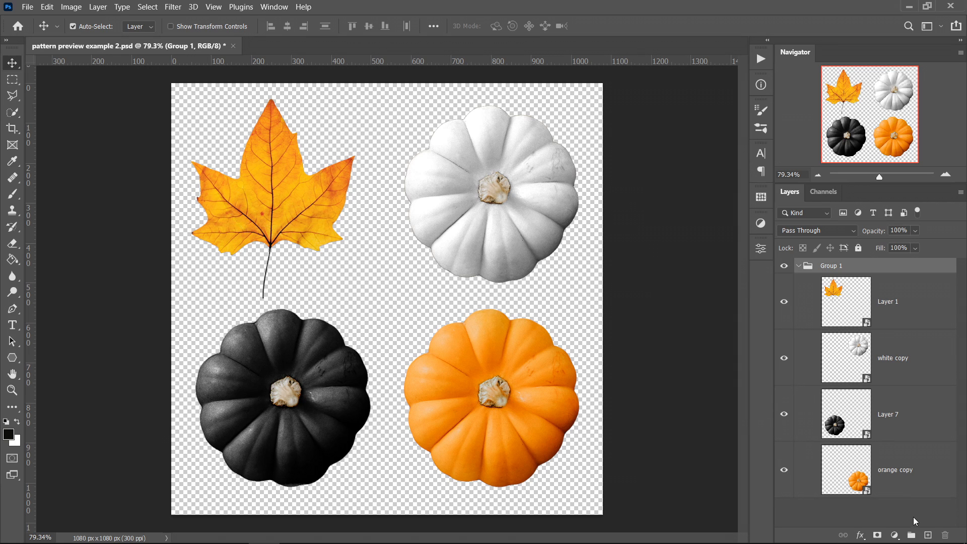
Add a Solid Color fill layer in blue #0084ff and move it out of Group 1 to the top of the layer stack
{"action": "left_click", "coordinate": [895, 535]}
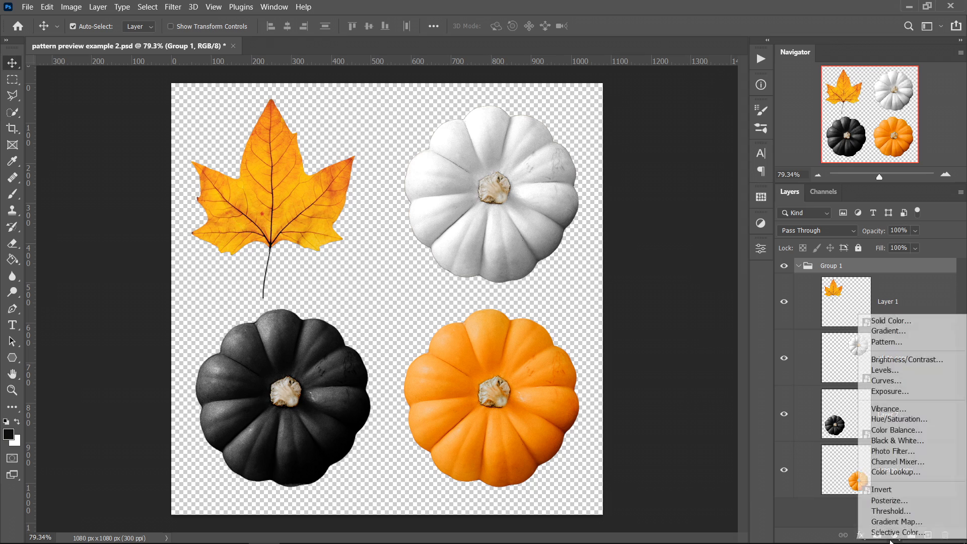
{"action": "left_click", "coordinate": [896, 322]}
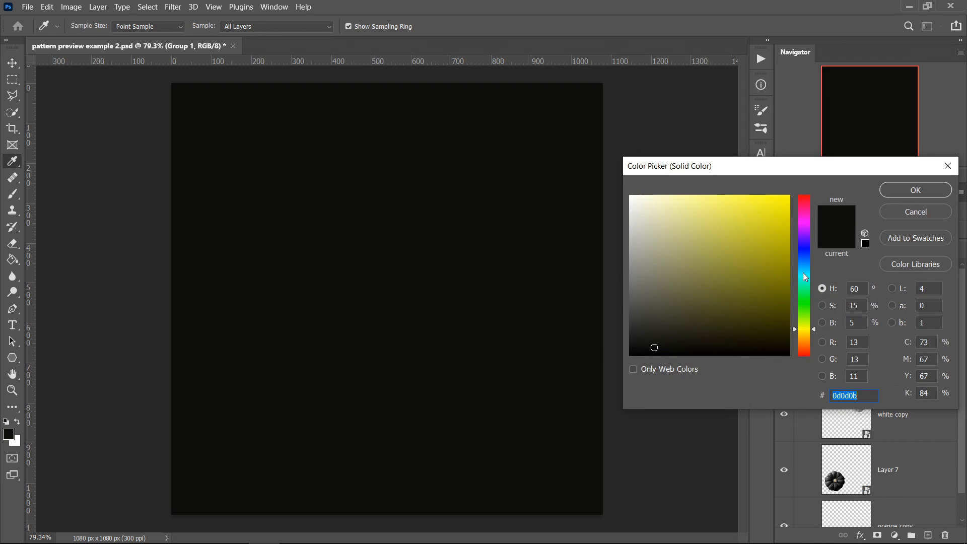
{"action": "type", "text": "00baff"}
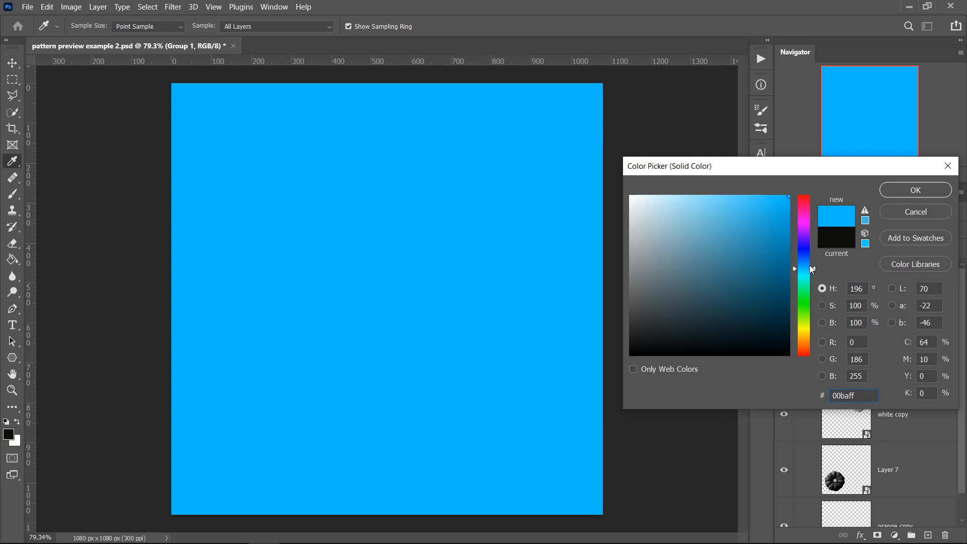
{"action": "left_click_drag", "start_coordinate": [810, 269], "coordinate": [809, 263]}
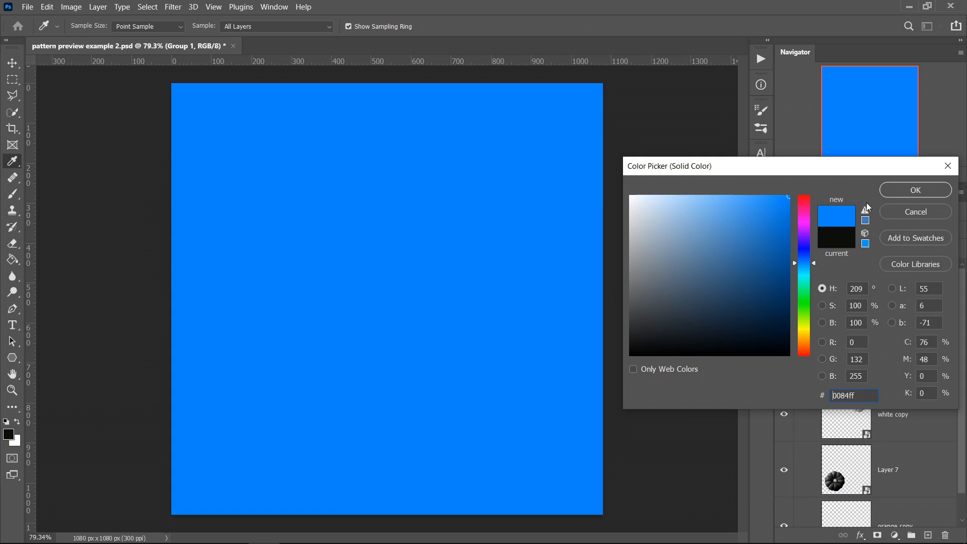
{"action": "left_click", "coordinate": [890, 191]}
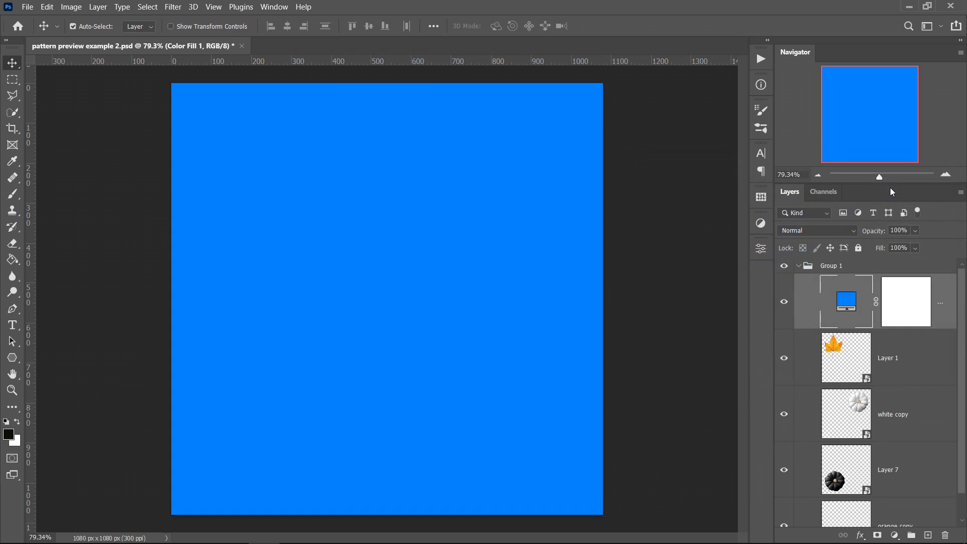
{"action": "left_click_drag", "start_coordinate": [930, 267], "coordinate": [865, 263]}
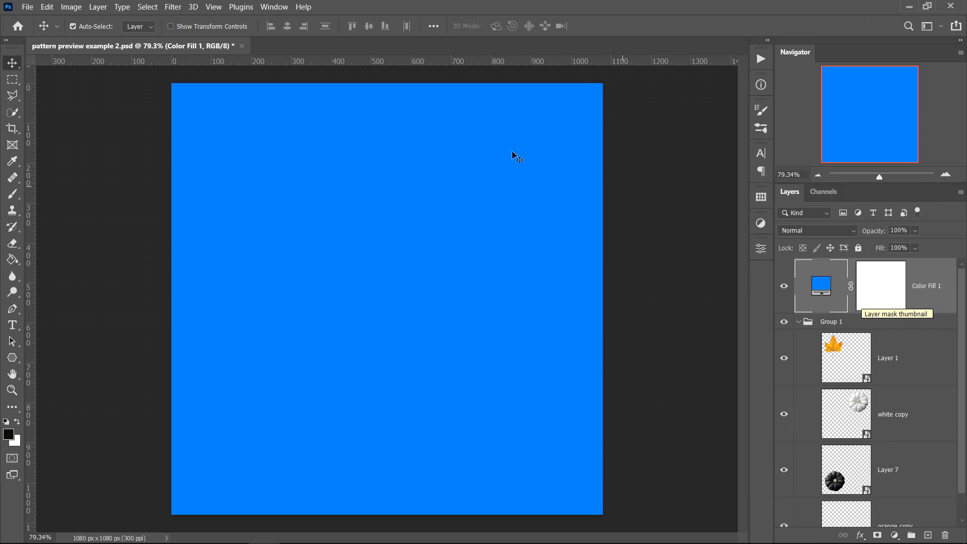
Create a new layer above the blue fill and apply the saved Halloween pattern to it from the Patterns collection
{"action": "left_click", "coordinate": [275, 7]}
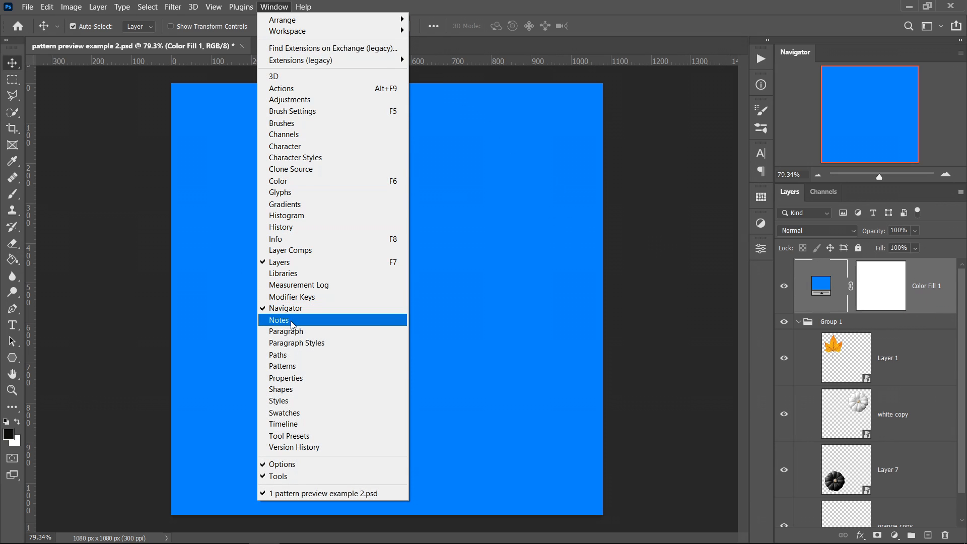
{"action": "left_click", "coordinate": [283, 366]}
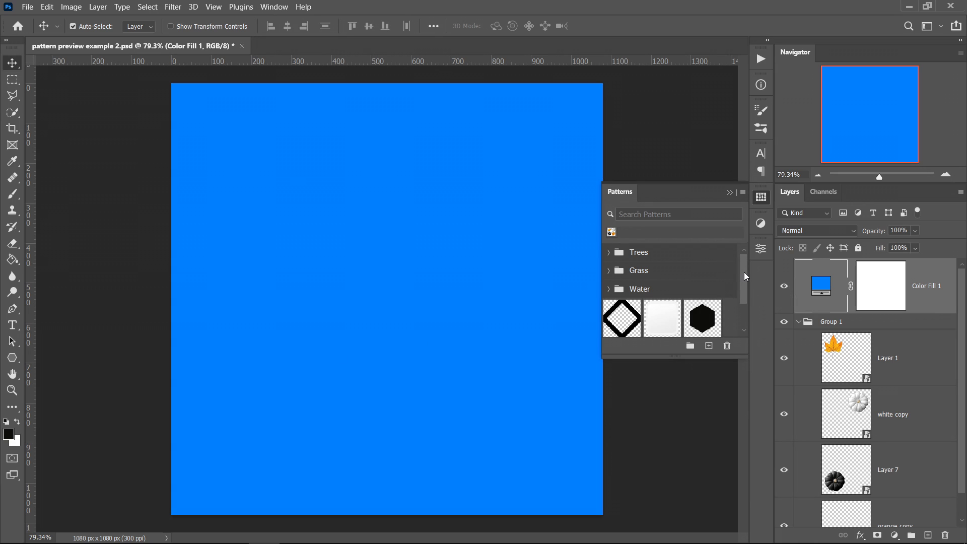
{"action": "left_click_drag", "start_coordinate": [745, 272], "coordinate": [746, 297]}
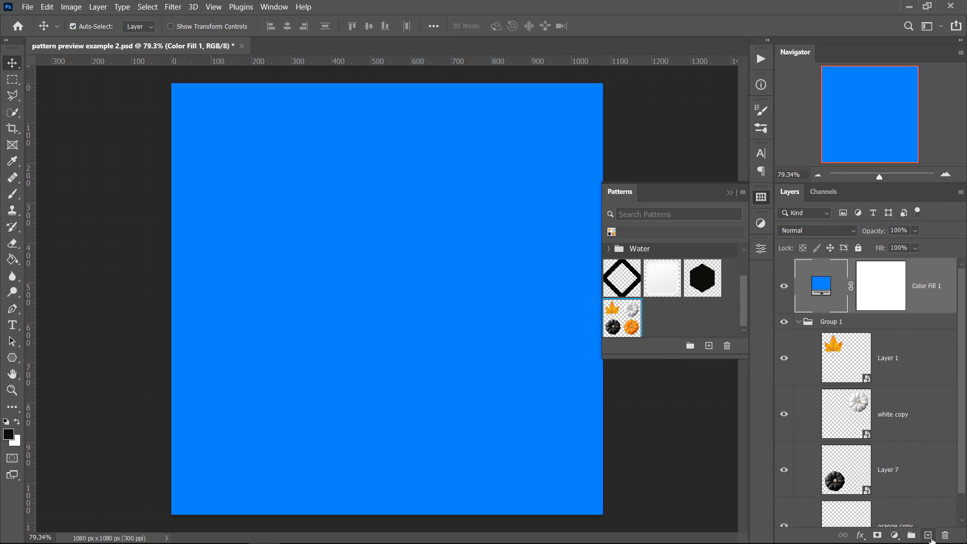
{"action": "left_click", "coordinate": [929, 535]}
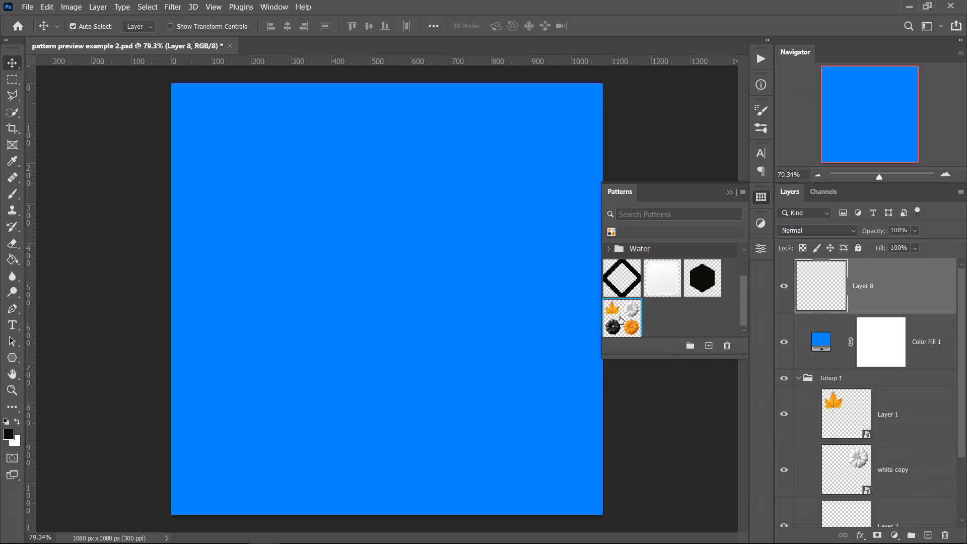
{"action": "left_click_drag", "start_coordinate": [624, 317], "coordinate": [845, 285]}
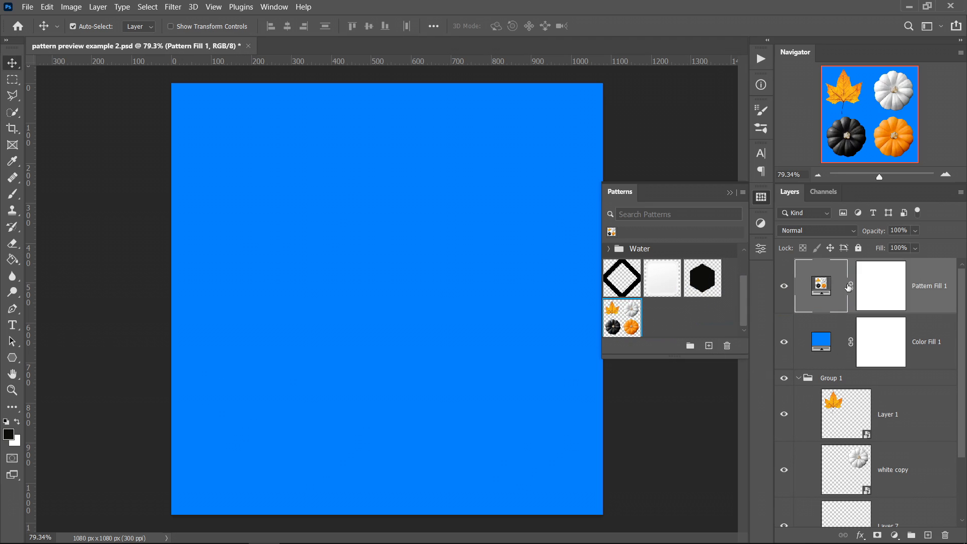
{"action": "left_click", "coordinate": [729, 193]}
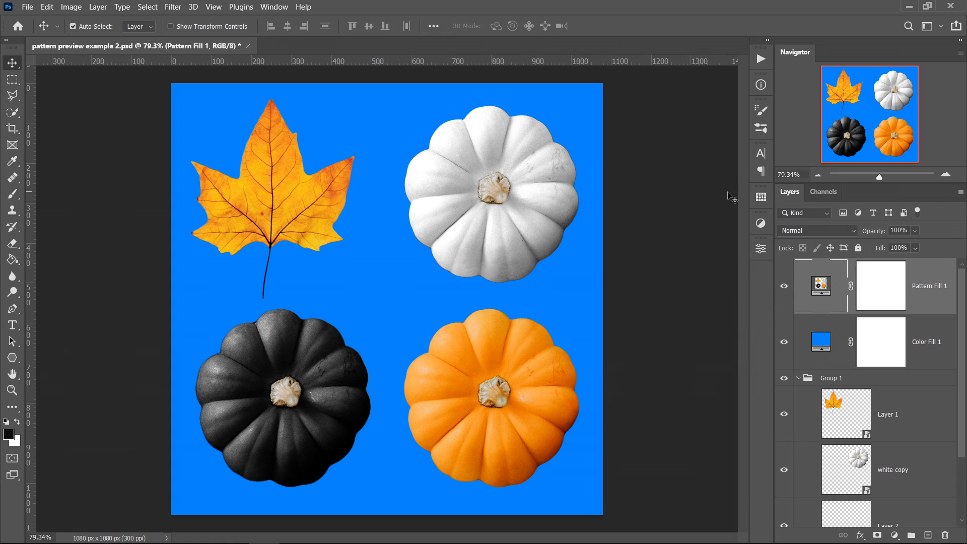
Set the pattern fill layer's angle to 35.44° and its scale to 286%
{"action": "double_click", "coordinate": [815, 286]}
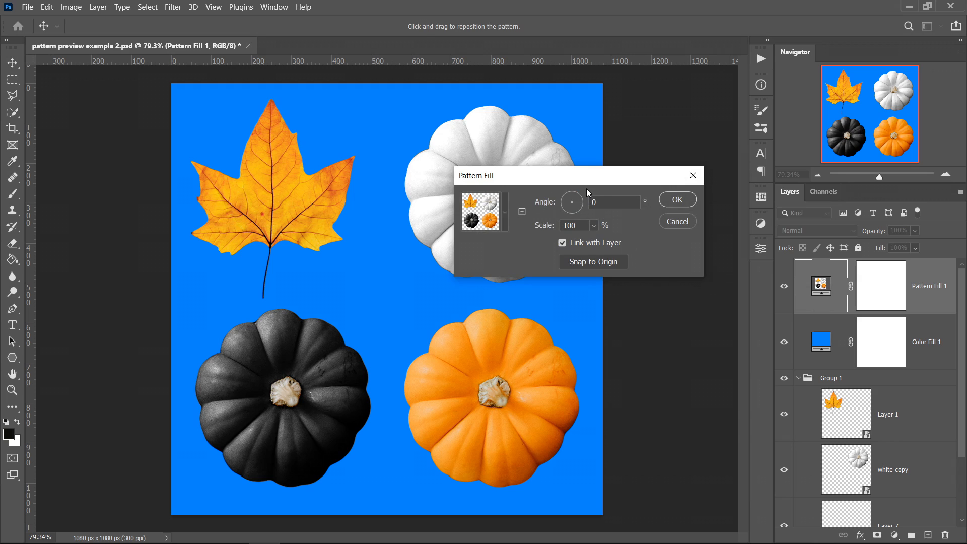
{"action": "left_click_drag", "start_coordinate": [589, 181], "coordinate": [517, 163]}
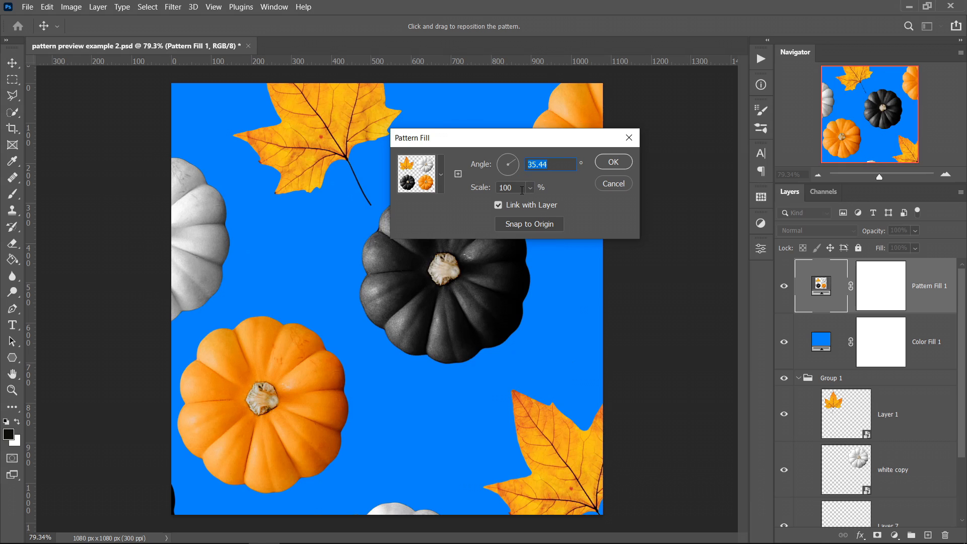
{"action": "key", "text": "Tab"}
{"action": "type", "text": "286"}
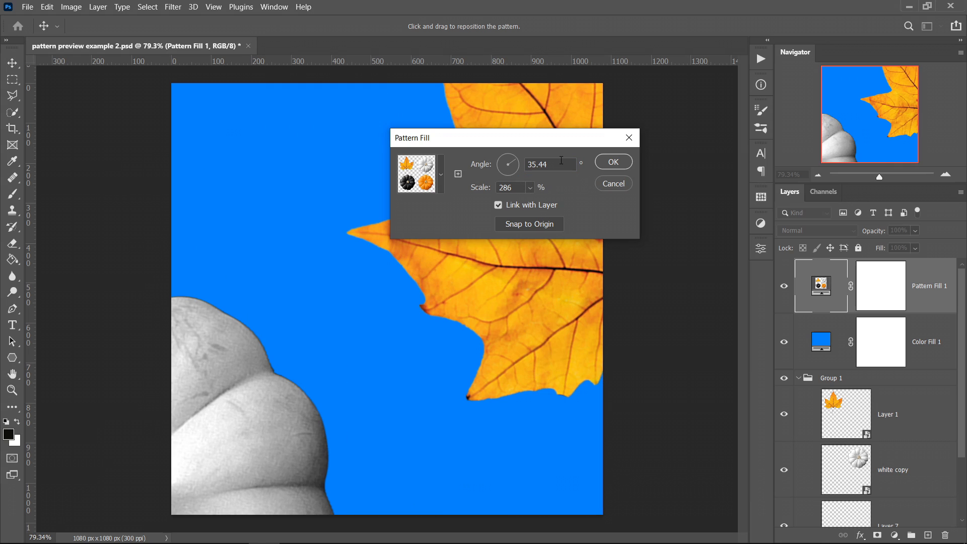
{"action": "left_click", "coordinate": [614, 163]}
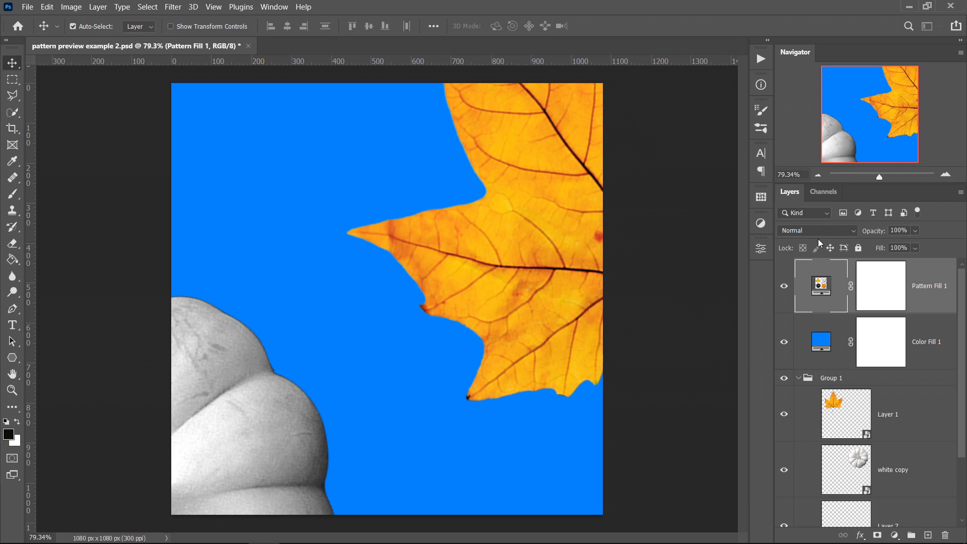
Try the Dissolve blend mode on the pattern fill layer, then set it to Multiply
{"action": "left_click", "coordinate": [808, 231]}
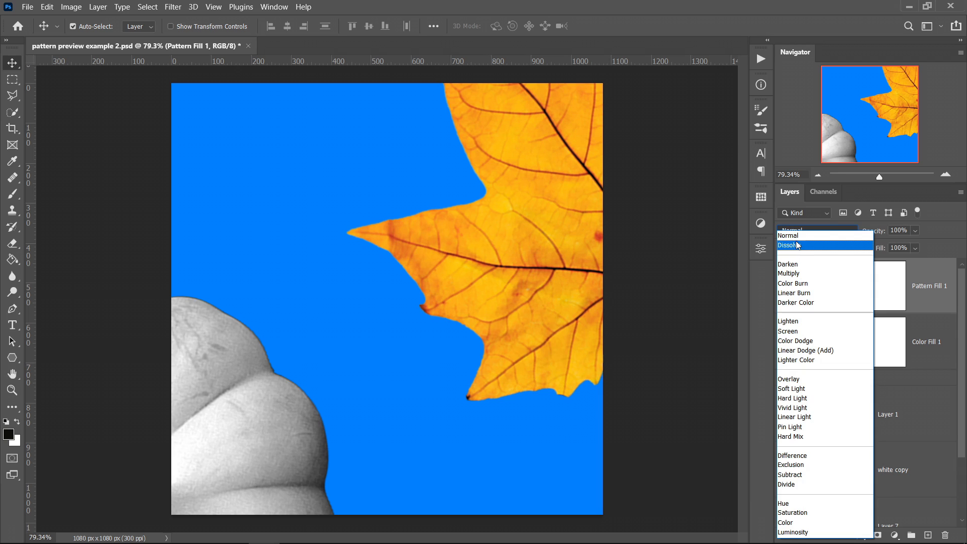
{"action": "left_click", "coordinate": [799, 245]}
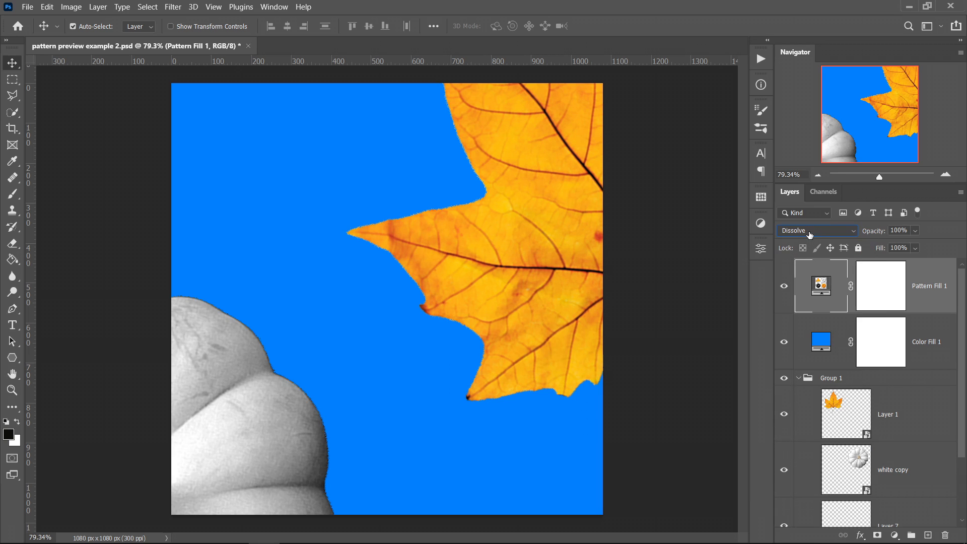
{"action": "key", "text": "Down"}
{"action": "key", "text": "Down"}
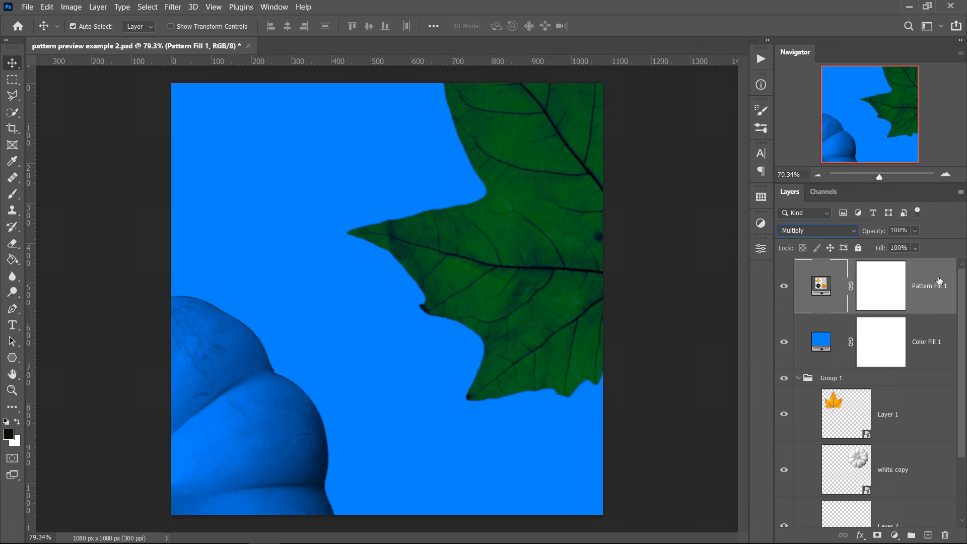
Delete the Pattern Fill 1 layer
{"action": "right_click", "coordinate": [939, 281]}
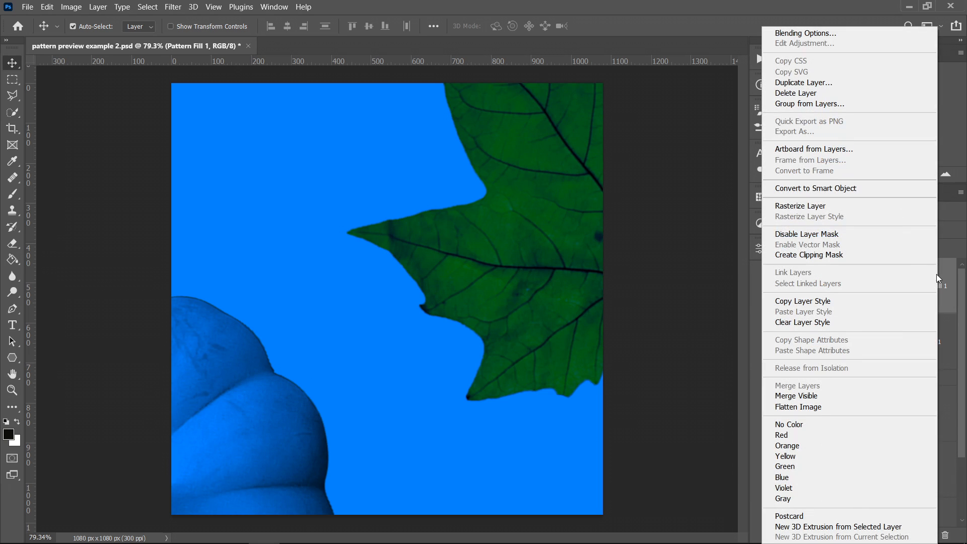
{"action": "left_click", "coordinate": [796, 94]}
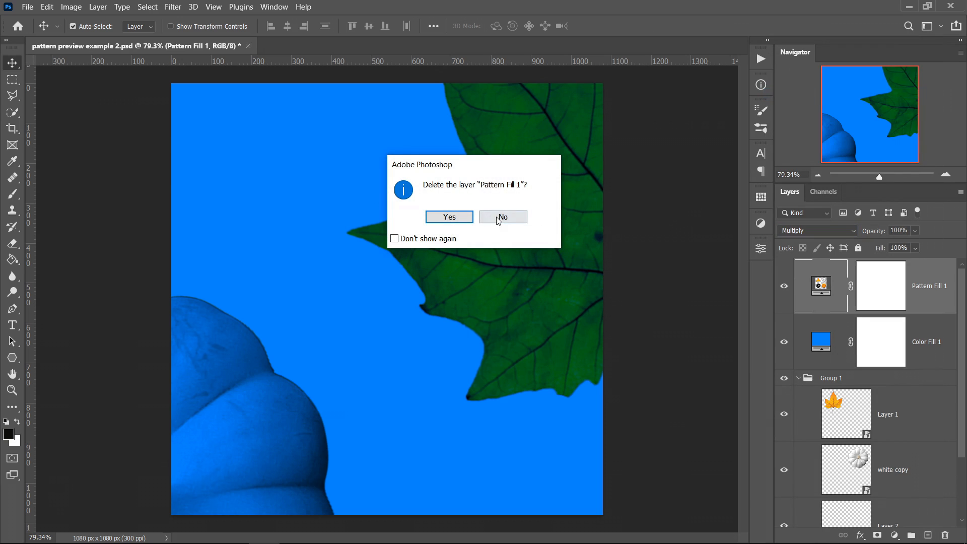
{"action": "left_click", "coordinate": [450, 215]}
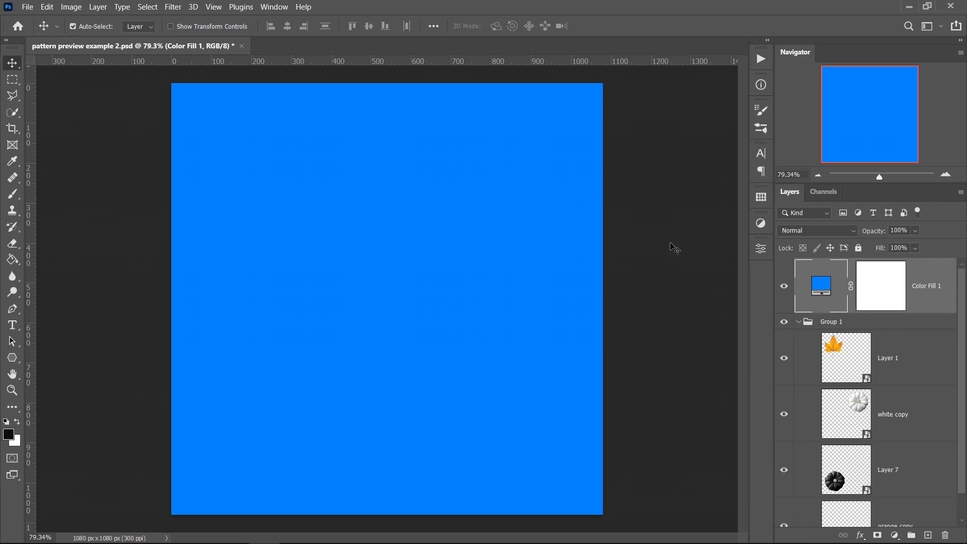
Add a Pattern Overlay effect to the Color Fill 1 layer using the saved leaf and pumpkin pattern
{"action": "right_click", "coordinate": [932, 271]}
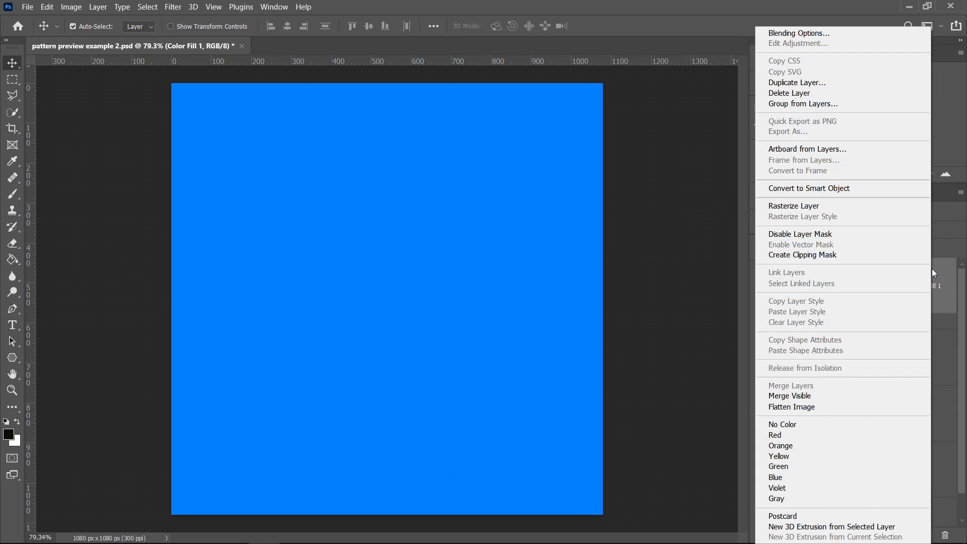
{"action": "left_click", "coordinate": [821, 34]}
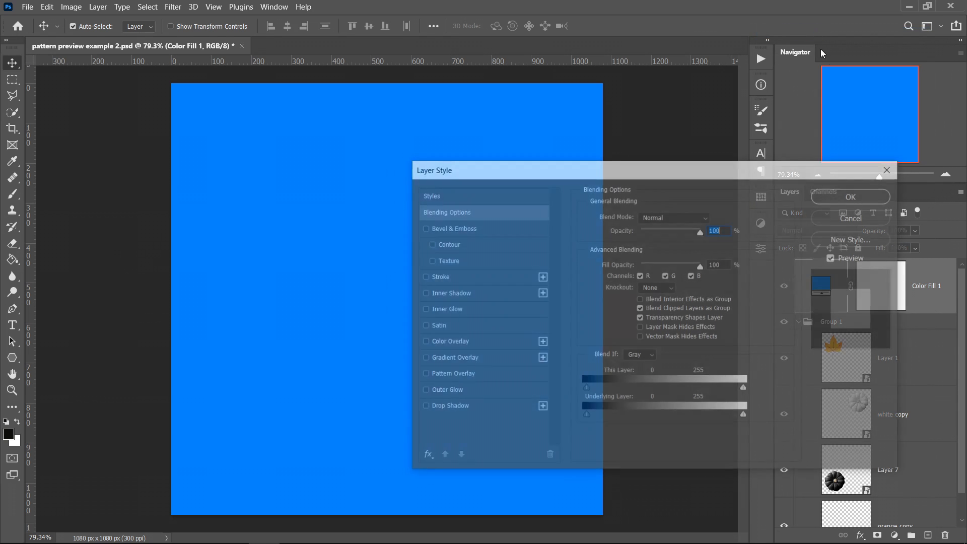
{"action": "left_click", "coordinate": [440, 377]}
{"action": "left_click", "coordinate": [670, 268]}
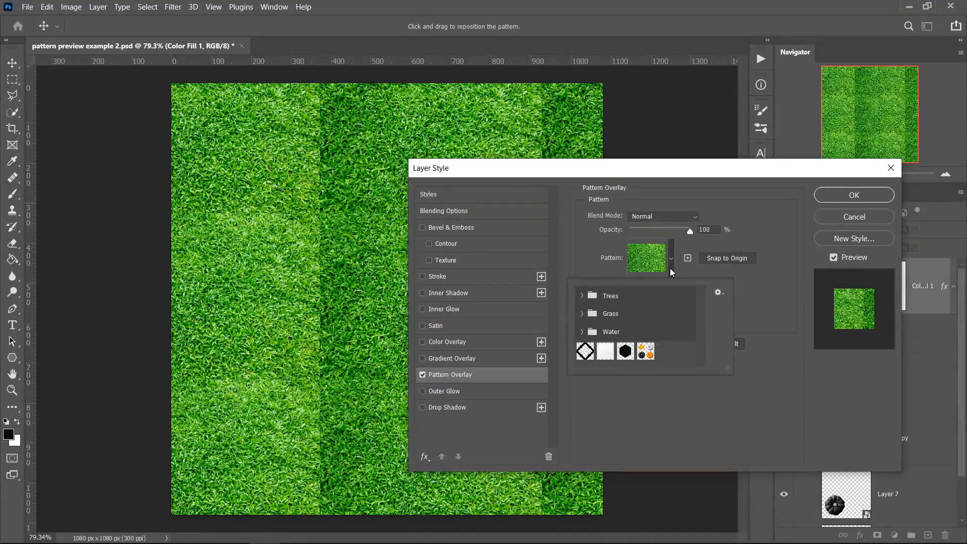
{"action": "left_click", "coordinate": [646, 351]}
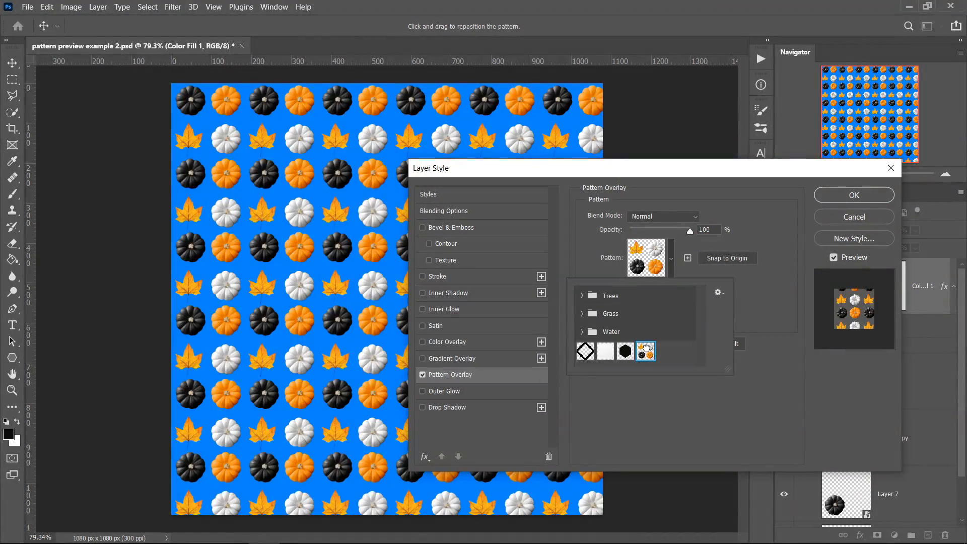
Set the overlay's scale to 53%, shift the pattern so whole pumpkins line the canvas's left edge, and apply the layer style
{"action": "left_click", "coordinate": [778, 226]}
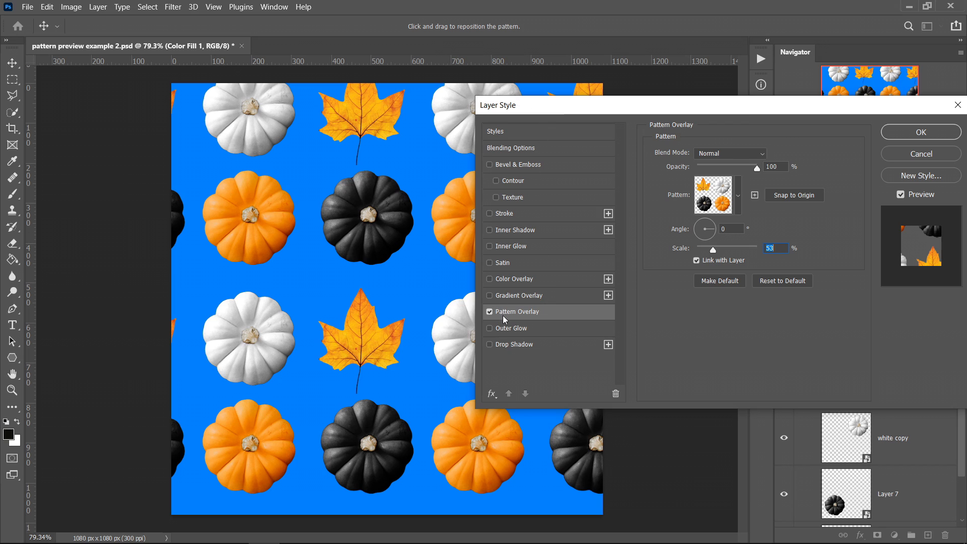
{"action": "left_click_drag", "start_coordinate": [568, 112], "coordinate": [608, 105]}
{"action": "left_click_drag", "start_coordinate": [385, 213], "coordinate": [350, 229]}
{"action": "left_click_drag", "start_coordinate": [779, 95], "coordinate": [726, 89]}
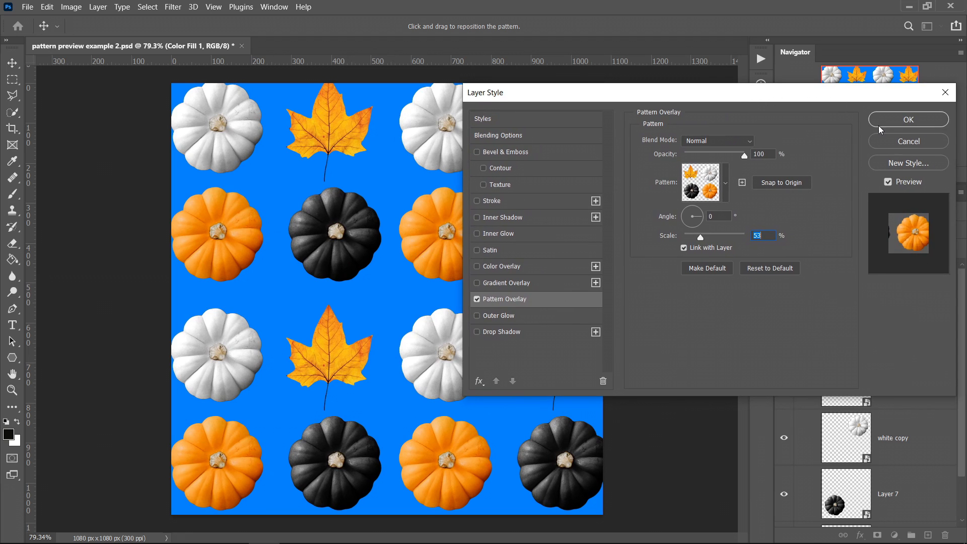
{"action": "left_click", "coordinate": [900, 121]}
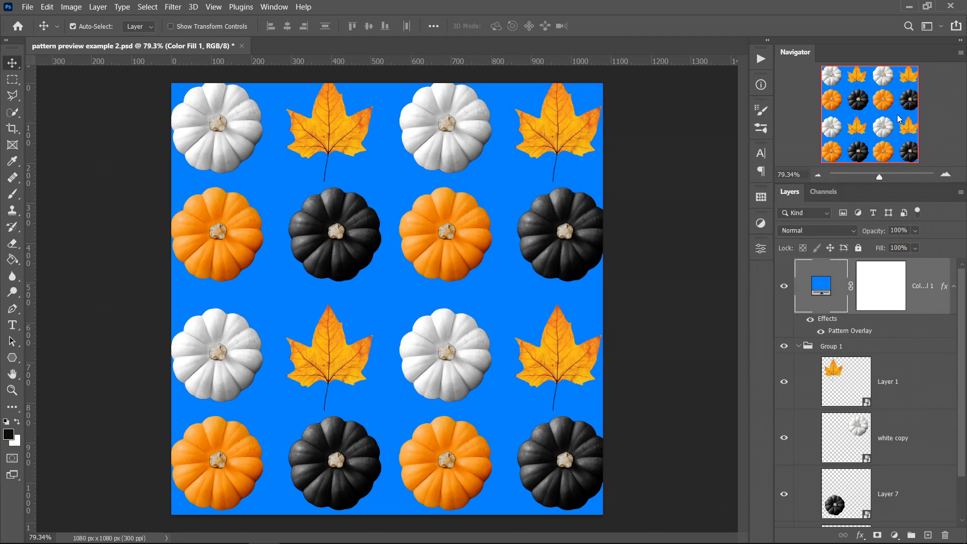